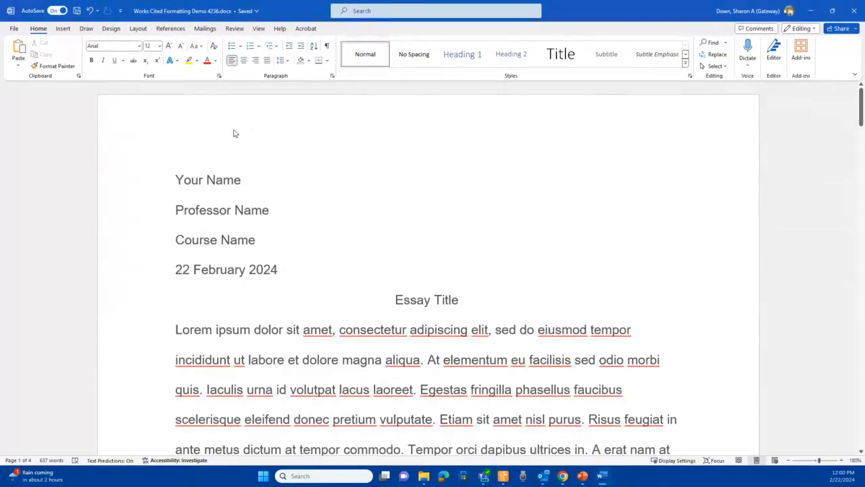
- Insert a plain page number at the top right of the page and type Lastname before it in the header
{"action": "left_click", "coordinate": [62, 29]}
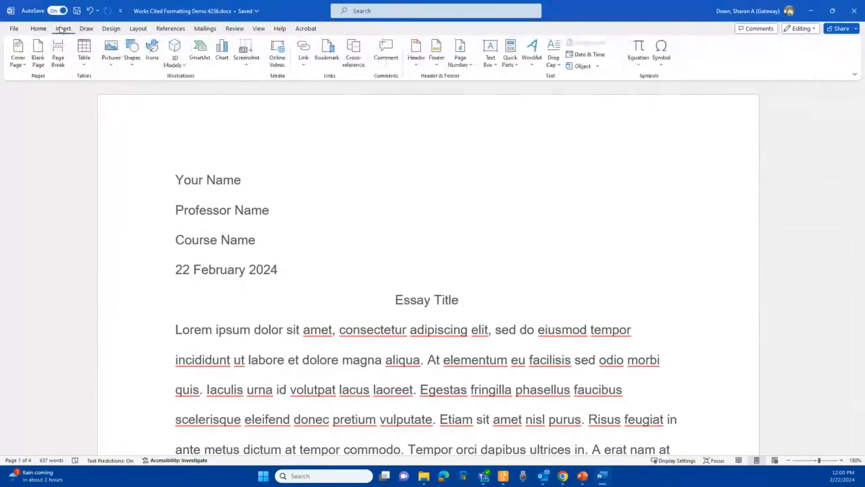
{"action": "left_click", "coordinate": [463, 64]}
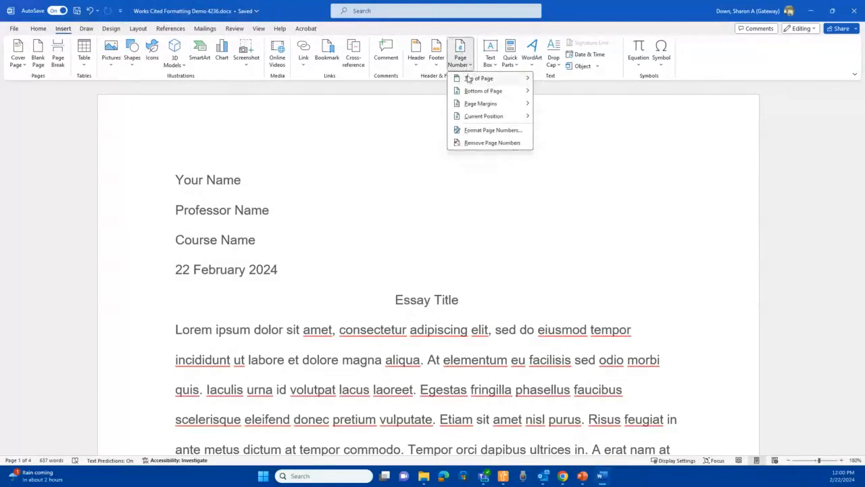
{"action": "mouse_move", "coordinate": [477, 78]}
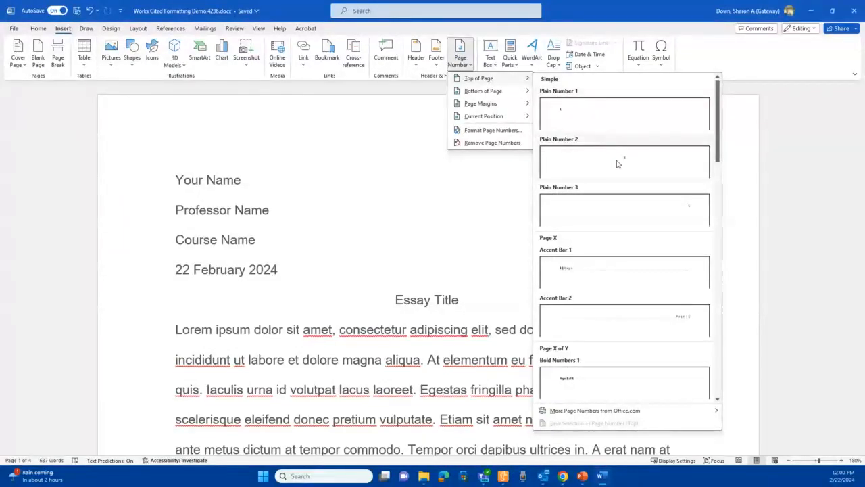
{"action": "left_click", "coordinate": [650, 210]}
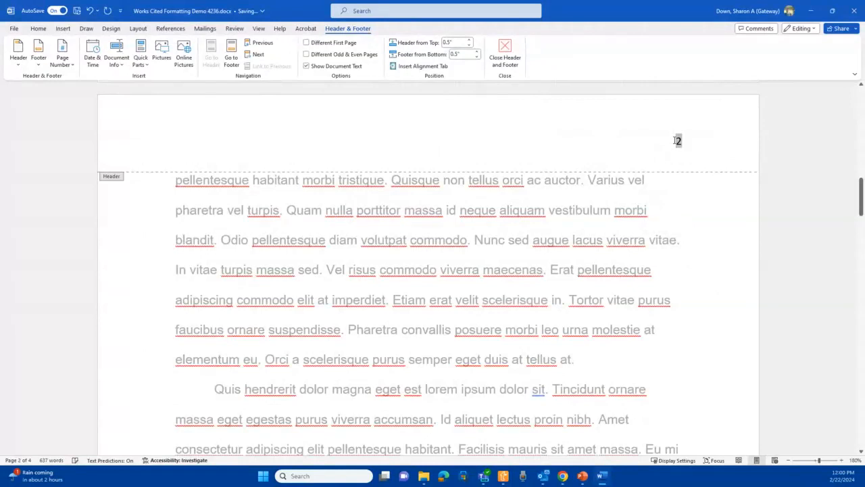
{"action": "left_click", "coordinate": [675, 140]}
{"action": "type", "text": "Lastname"}
- Format the header text as Arial, 12 pt, and return to the document body
{"action": "left_click", "coordinate": [684, 139]}
{"action": "left_click_drag", "start_coordinate": [688, 136], "coordinate": [625, 140]}
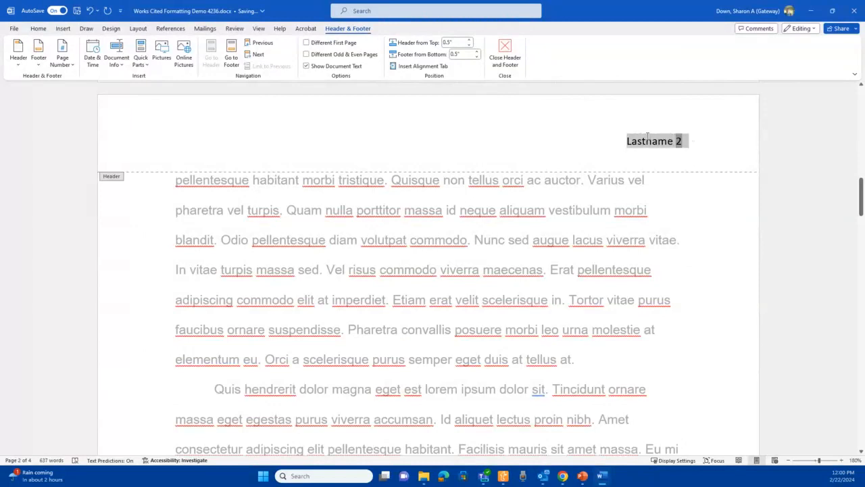
{"action": "left_click", "coordinate": [37, 30]}
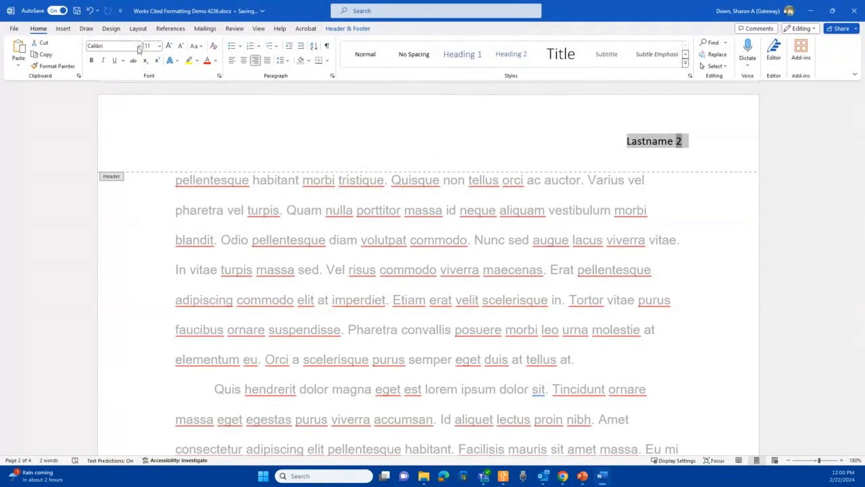
{"action": "left_click", "coordinate": [139, 46]}
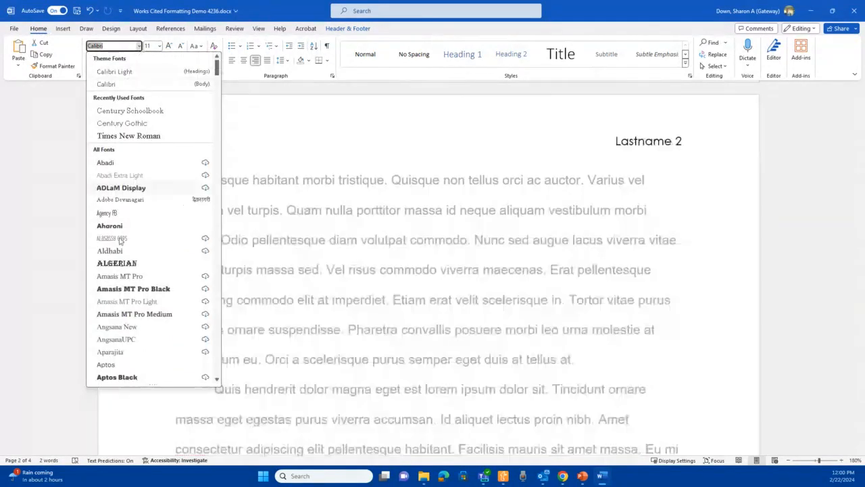
{"action": "scroll", "coordinate": [141, 254], "scroll_direction": "down", "scroll_amount": 3}
{"action": "scroll", "coordinate": [141, 254], "scroll_direction": "down", "scroll_amount": 3}
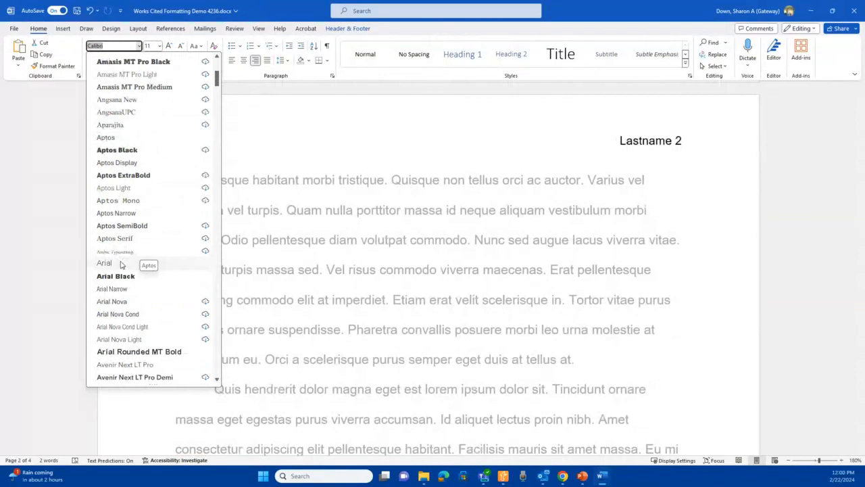
{"action": "left_click", "coordinate": [155, 265]}
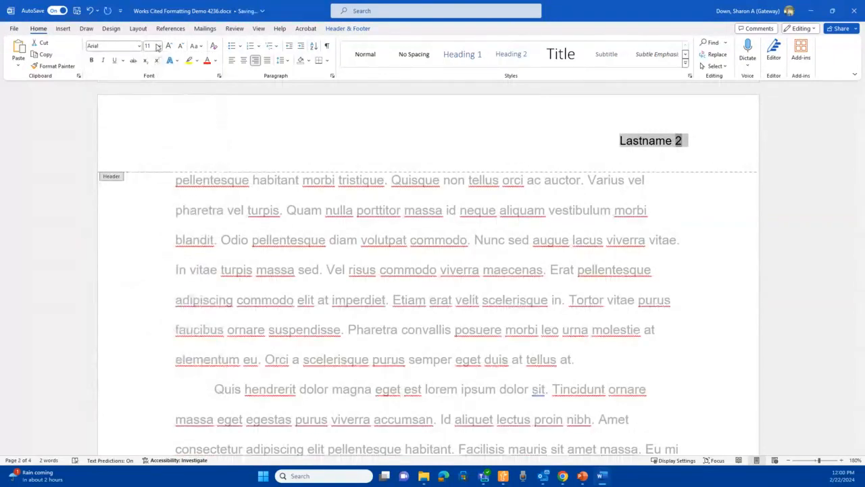
{"action": "left_click", "coordinate": [158, 46]}
{"action": "left_click", "coordinate": [150, 102]}
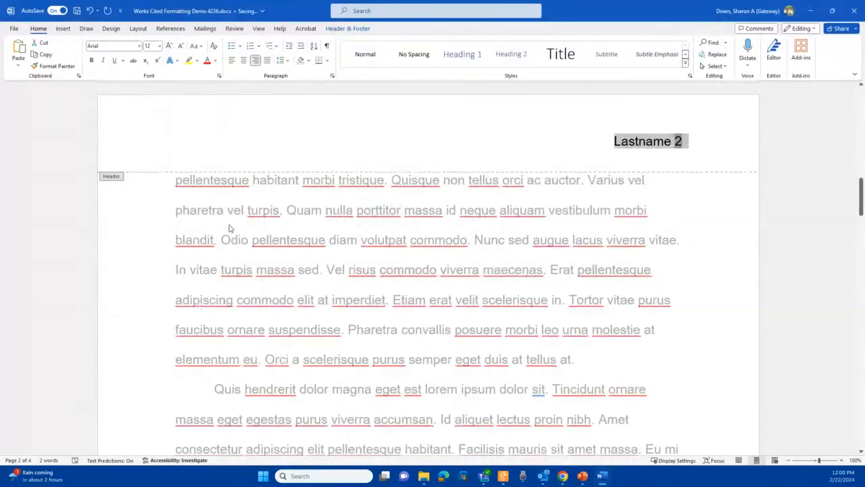
{"action": "scroll", "coordinate": [157, 231], "scroll_direction": "up", "scroll_amount": 1}
{"action": "scroll", "coordinate": [348, 196], "scroll_direction": "up", "scroll_amount": 6}
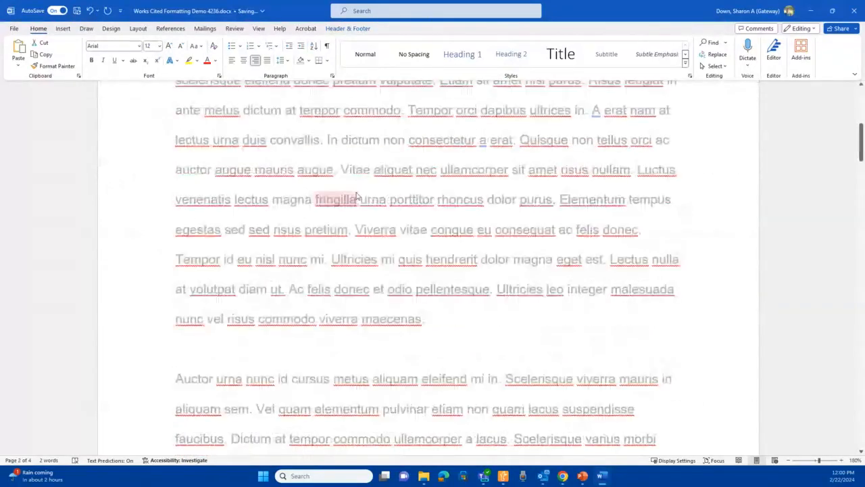
{"action": "scroll", "coordinate": [357, 196], "scroll_direction": "up", "scroll_amount": 5}
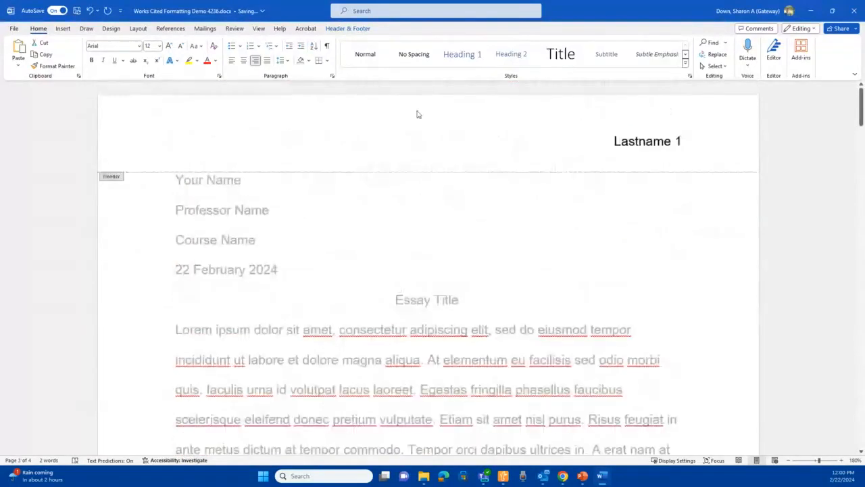
{"action": "double_click", "coordinate": [351, 253]}
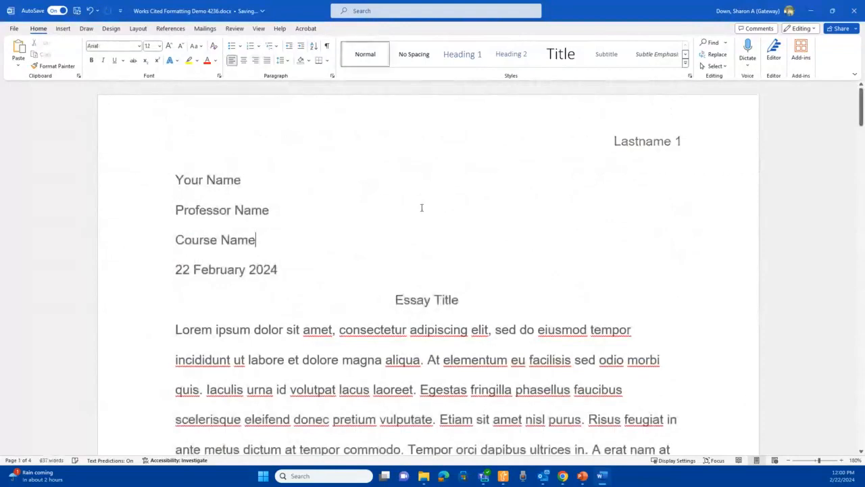
- Indent the first lines of the first two body paragraphs
{"action": "scroll", "coordinate": [487, 197], "scroll_direction": "down", "scroll_amount": 3}
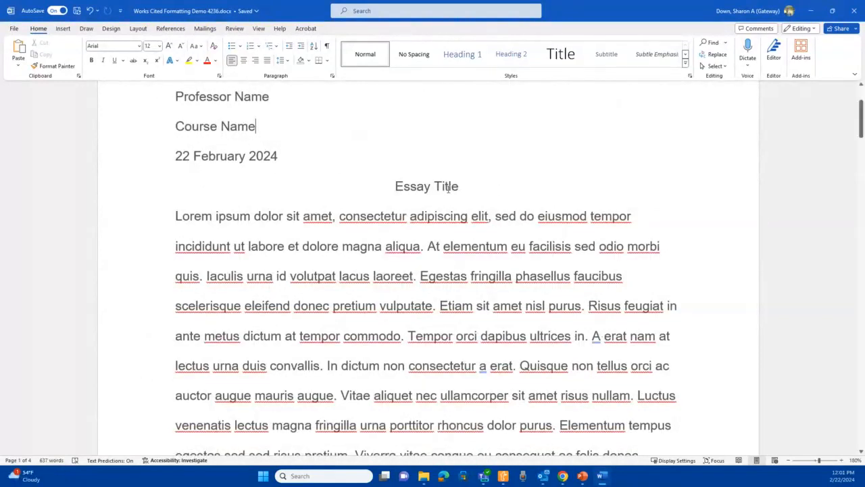
{"action": "left_click", "coordinate": [173, 215]}
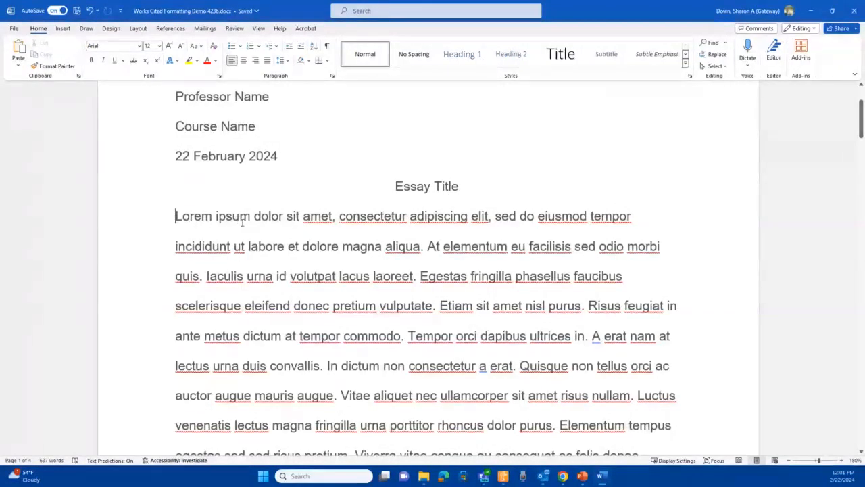
{"action": "key", "text": "Tab"}
{"action": "scroll", "coordinate": [247, 232], "scroll_direction": "down", "scroll_amount": 1}
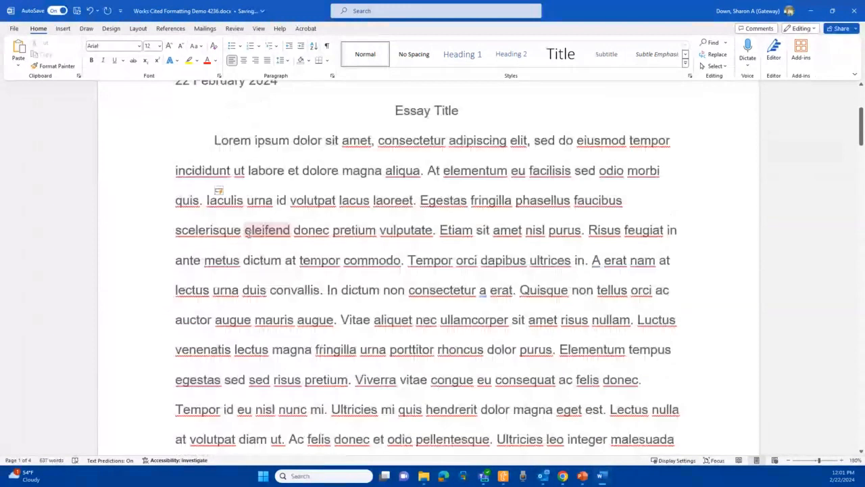
{"action": "scroll", "coordinate": [247, 232], "scroll_direction": "down", "scroll_amount": 3}
{"action": "scroll", "coordinate": [249, 247], "scroll_direction": "down", "scroll_amount": 1}
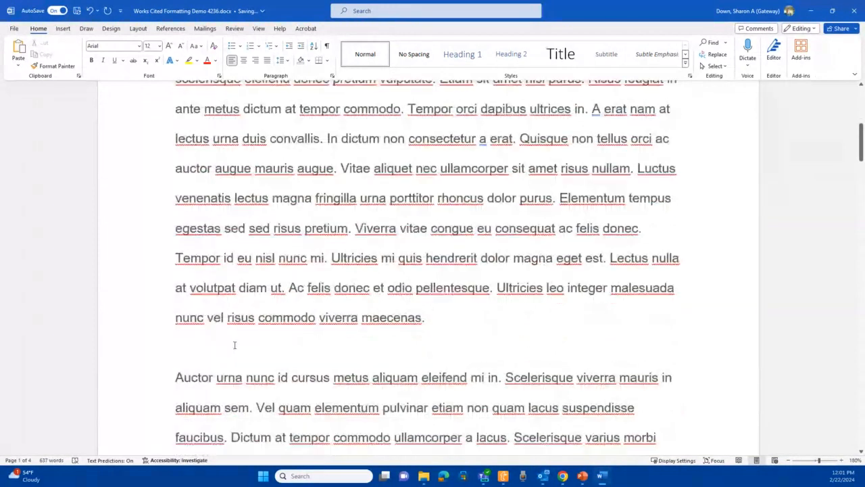
{"action": "left_click", "coordinate": [176, 376]}
{"action": "key", "text": "Tab"}
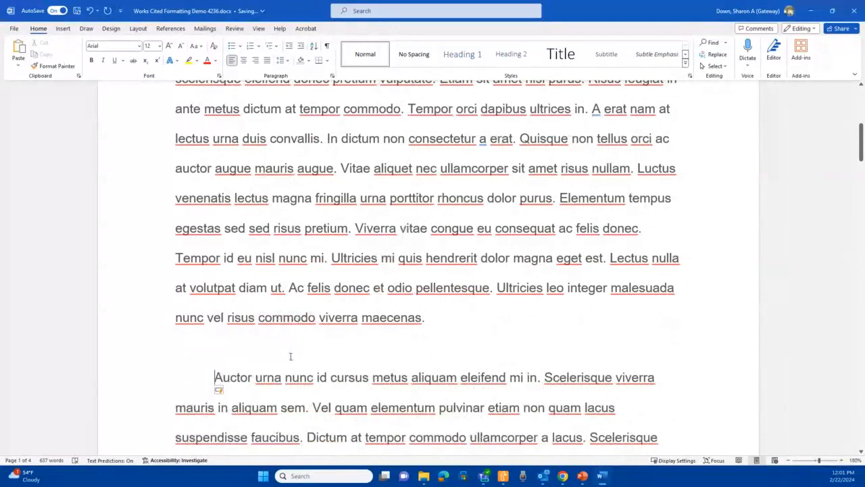
- Review the first paragraph's indentation and line spacing settings
{"action": "scroll", "coordinate": [287, 120], "scroll_direction": "up", "scroll_amount": 2}
{"action": "scroll", "coordinate": [284, 124], "scroll_direction": "up", "scroll_amount": 5}
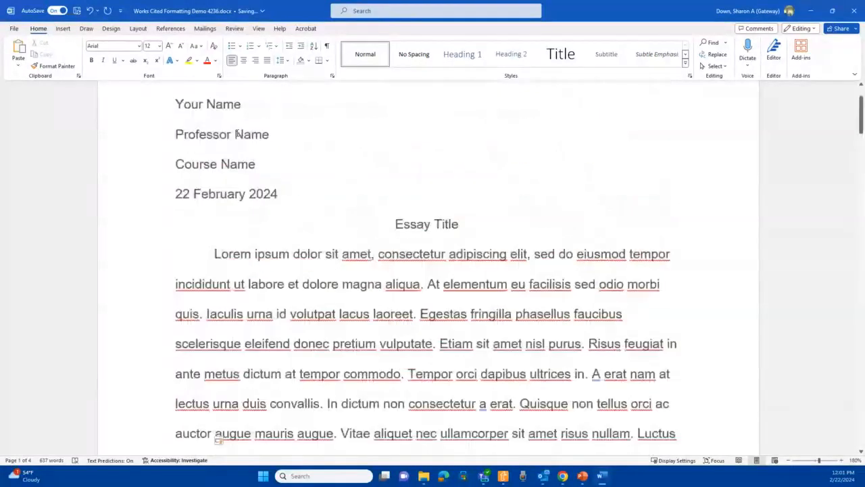
{"action": "scroll", "coordinate": [329, 170], "scroll_direction": "up", "scroll_amount": 2}
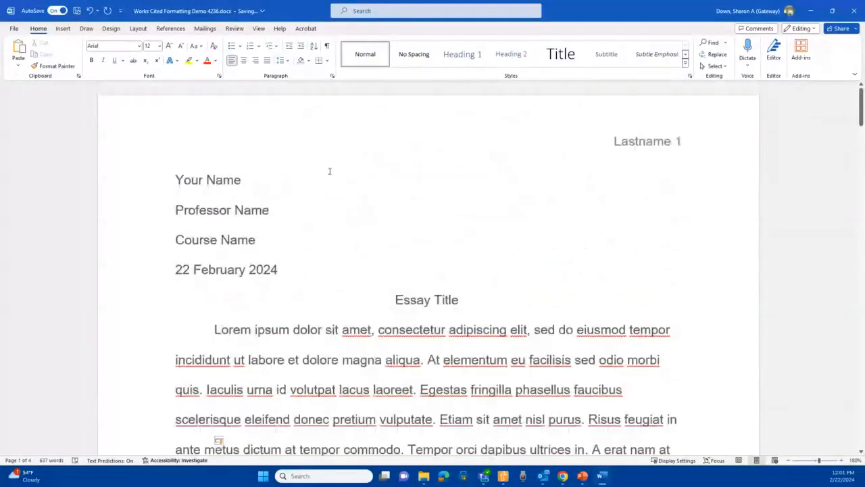
{"action": "left_click", "coordinate": [332, 77]}
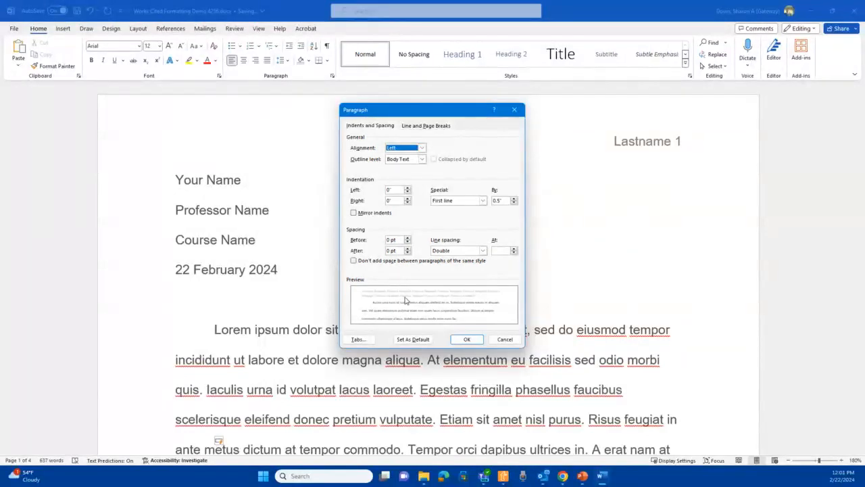
{"action": "left_click", "coordinate": [469, 340]}
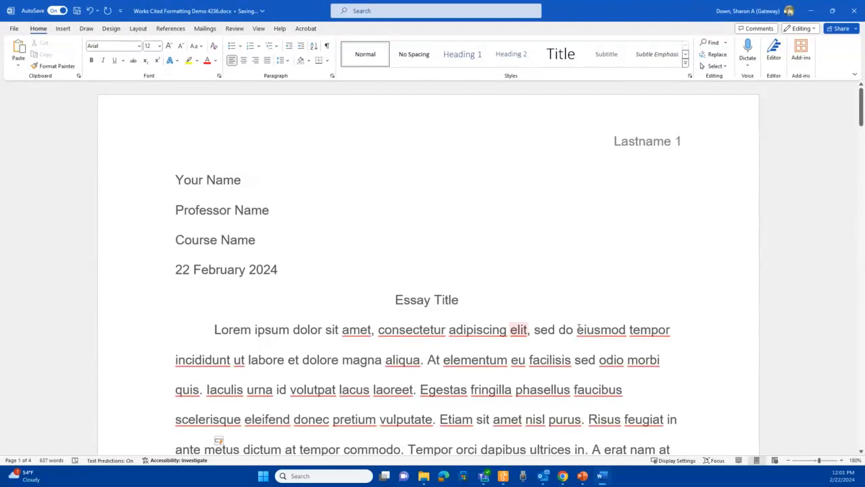
- Delete the blank line between the first and second body paragraphs
{"action": "scroll", "coordinate": [666, 314], "scroll_direction": "down", "scroll_amount": 6}
{"action": "left_click", "coordinate": [215, 236]}
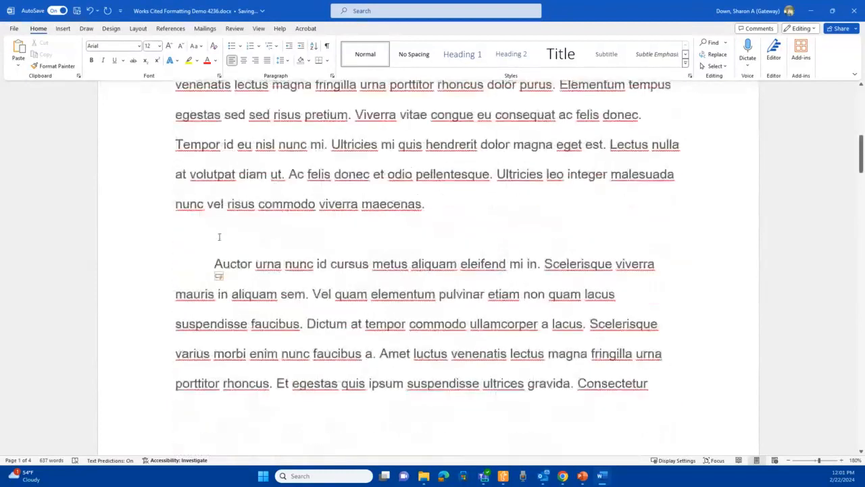
{"action": "left_click", "coordinate": [211, 233]}
{"action": "key", "text": "BackSpace"}
- Indent the first two Works Cited entries so they line up with the heading
{"action": "scroll", "coordinate": [444, 224], "scroll_direction": "down", "scroll_amount": 2}
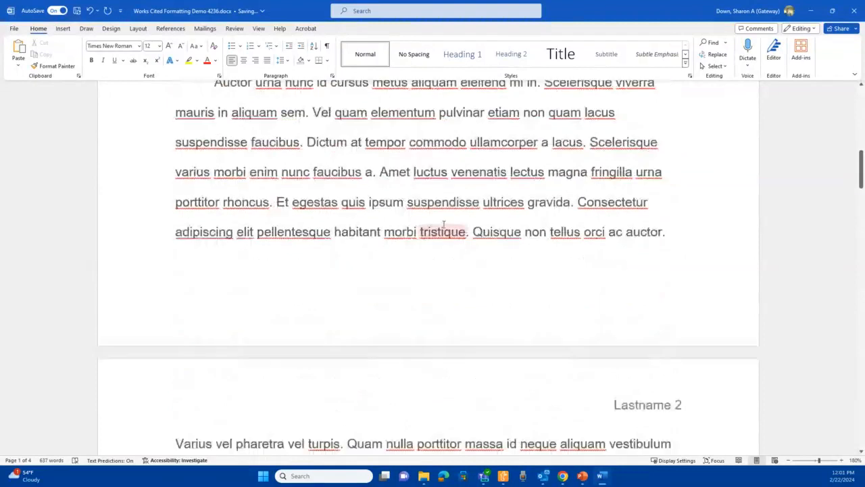
{"action": "scroll", "coordinate": [445, 224], "scroll_direction": "down", "scroll_amount": 2}
{"action": "scroll", "coordinate": [447, 221], "scroll_direction": "down", "scroll_amount": 4}
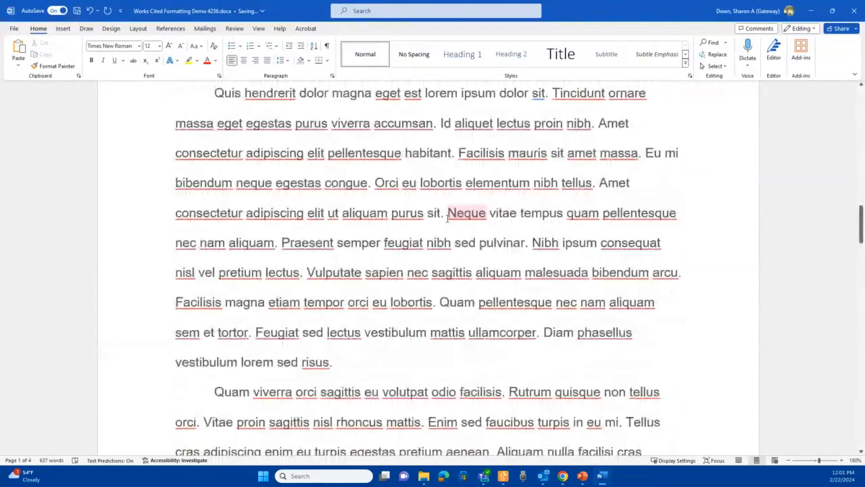
{"action": "scroll", "coordinate": [444, 220], "scroll_direction": "down", "scroll_amount": 4}
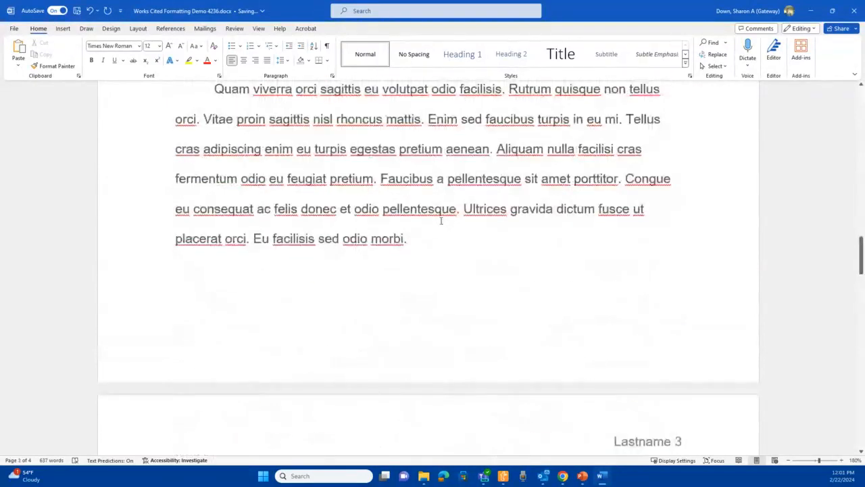
{"action": "scroll", "coordinate": [440, 215], "scroll_direction": "down", "scroll_amount": 1}
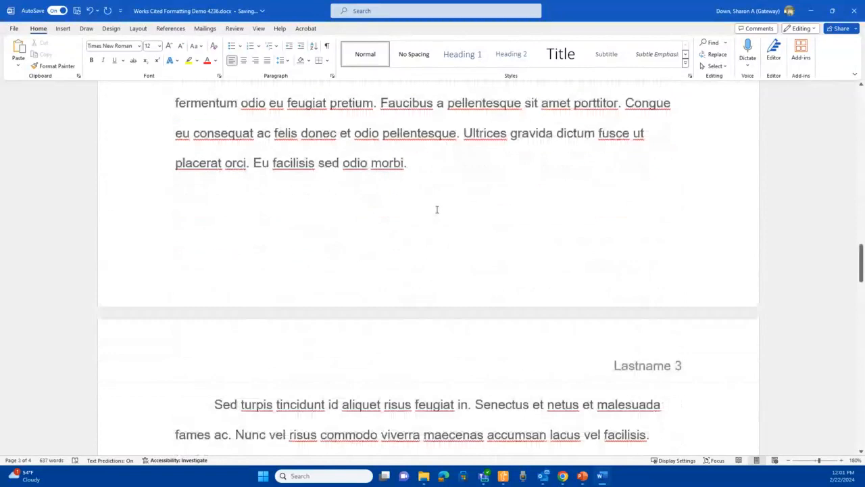
{"action": "scroll", "coordinate": [436, 209], "scroll_direction": "down", "scroll_amount": 4}
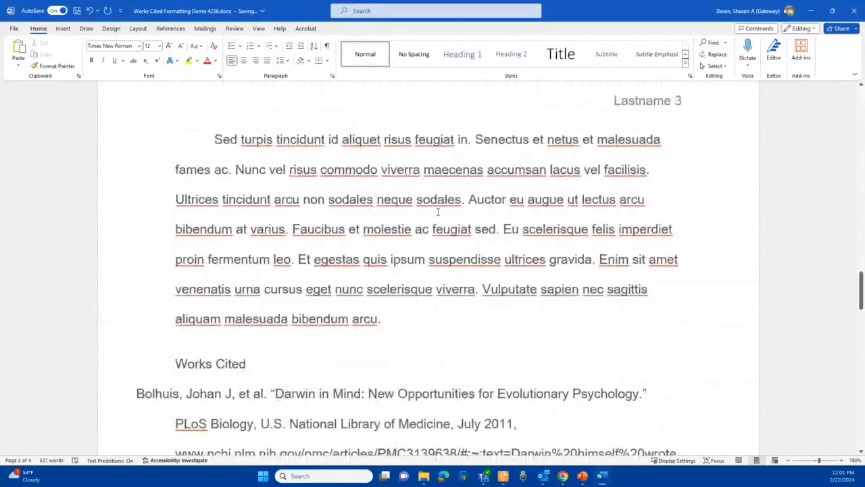
{"action": "scroll", "coordinate": [440, 215], "scroll_direction": "down", "scroll_amount": 3}
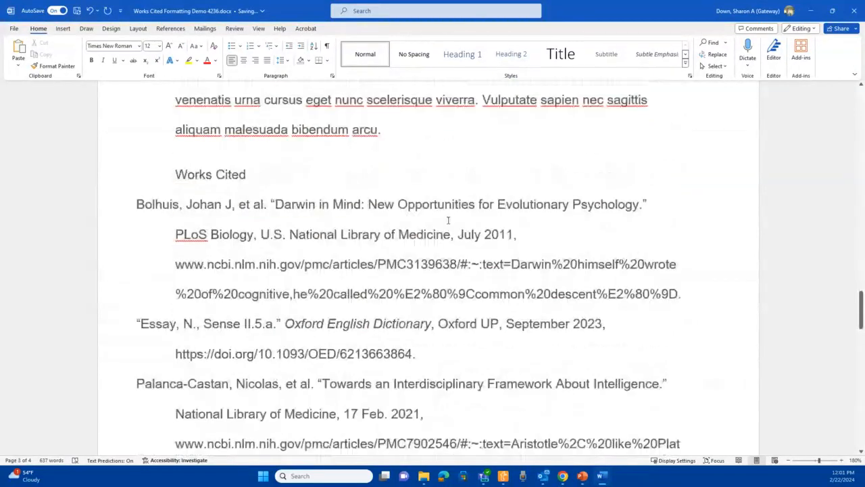
{"action": "scroll", "coordinate": [447, 219], "scroll_direction": "down", "scroll_amount": 1}
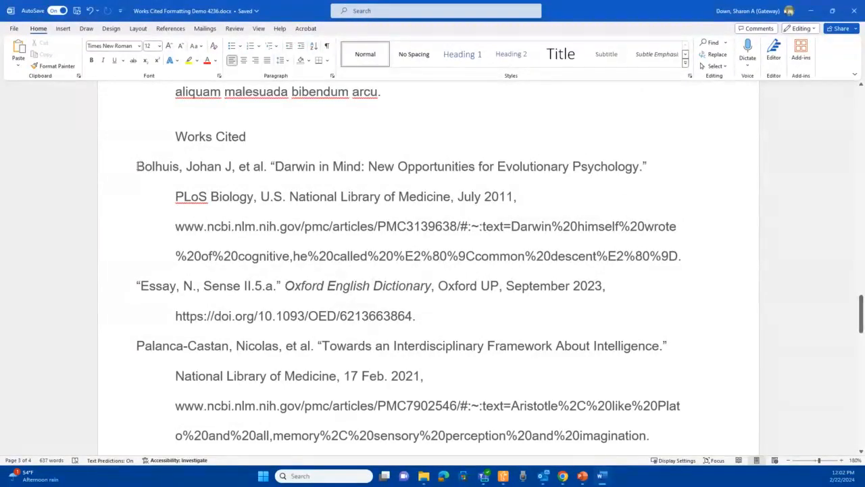
{"action": "left_click", "coordinate": [142, 166]}
{"action": "key", "text": "Tab"}
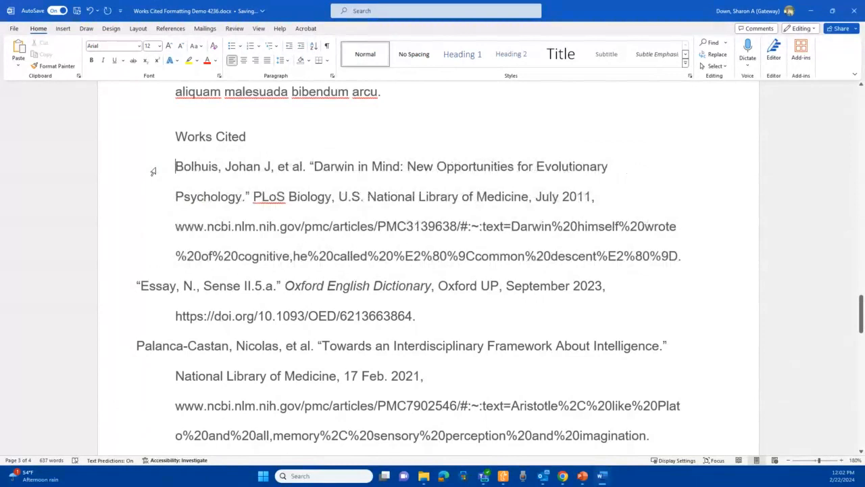
{"action": "left_click", "coordinate": [137, 286]}
{"action": "key", "text": "Tab"}
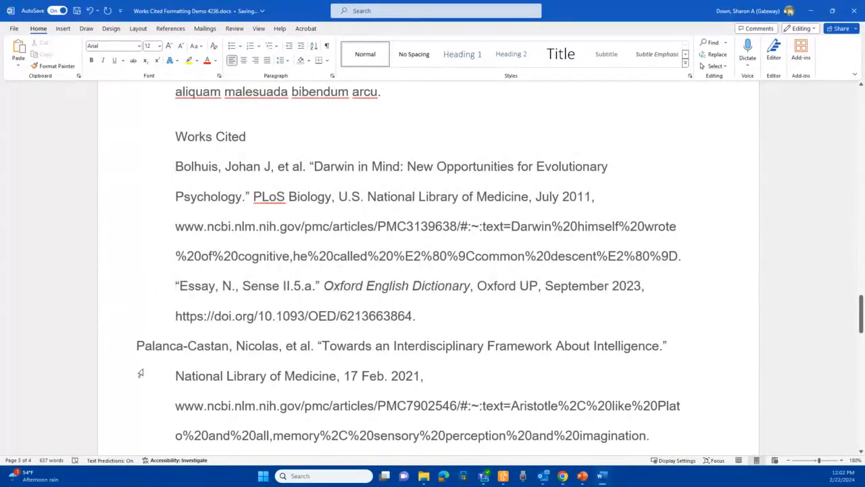
- Indent the third and fourth Works Cited entries, removing the extra space before the fourth
{"action": "left_click", "coordinate": [137, 345]}
{"action": "key", "text": "Tab"}
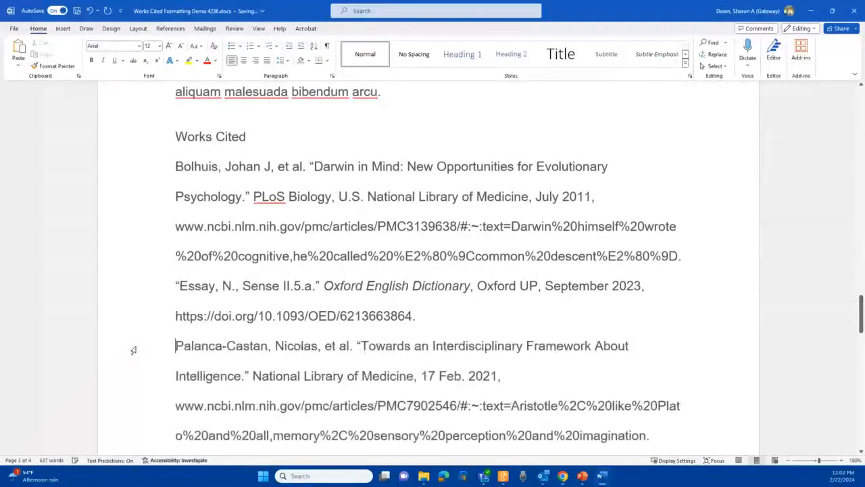
{"action": "scroll", "coordinate": [133, 350], "scroll_direction": "down", "scroll_amount": 3}
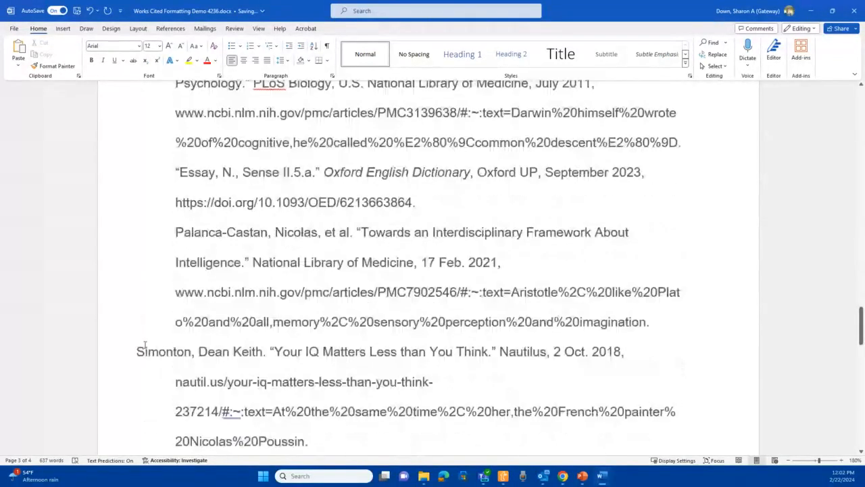
{"action": "left_click", "coordinate": [135, 351]}
{"action": "key", "text": "BackSpace"}
{"action": "key", "text": "Tab"}
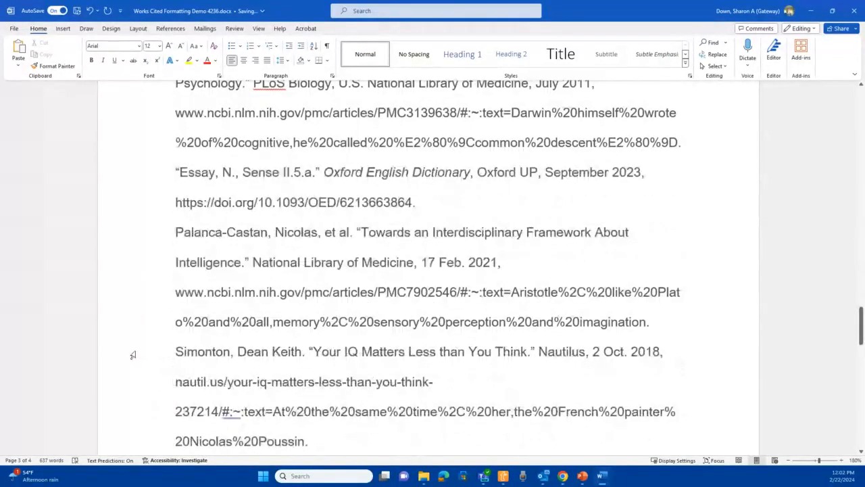
{"action": "scroll", "coordinate": [254, 315], "scroll_direction": "up", "scroll_amount": 2}
{"action": "scroll", "coordinate": [254, 315], "scroll_direction": "up", "scroll_amount": 2}
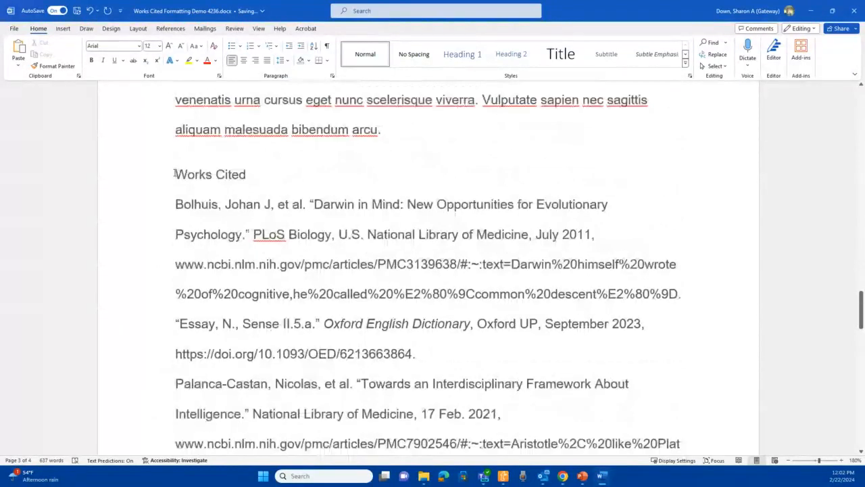
{"action": "left_click", "coordinate": [175, 174]}
{"action": "key", "text": "Return"}
{"action": "key", "text": "Return"}
{"action": "key", "text": "Return"}
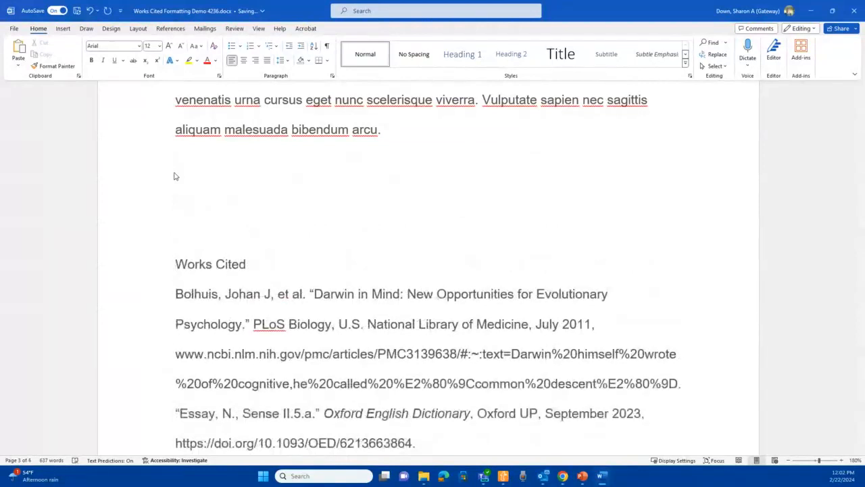
{"action": "key", "text": "BackSpace"}
{"action": "key", "text": "BackSpace"}
{"action": "key", "text": "BackSpace"}
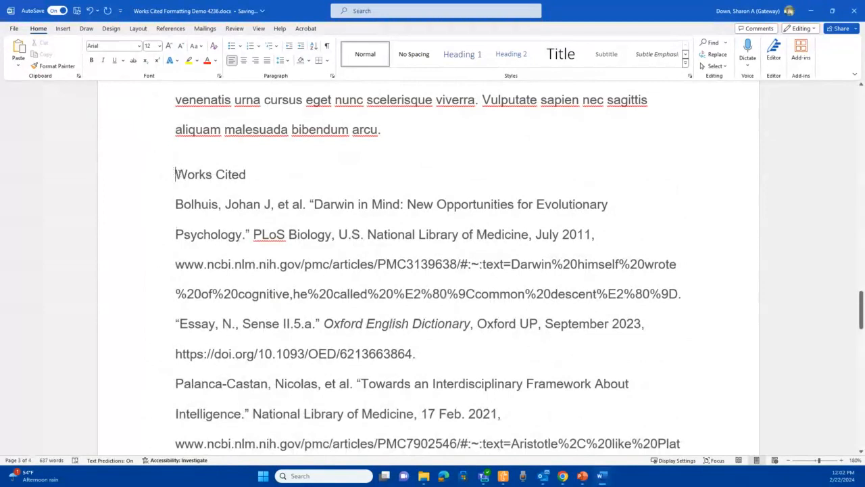
- Start the Works Cited heading on a new page with a page break and center the heading
{"action": "left_click", "coordinate": [63, 29]}
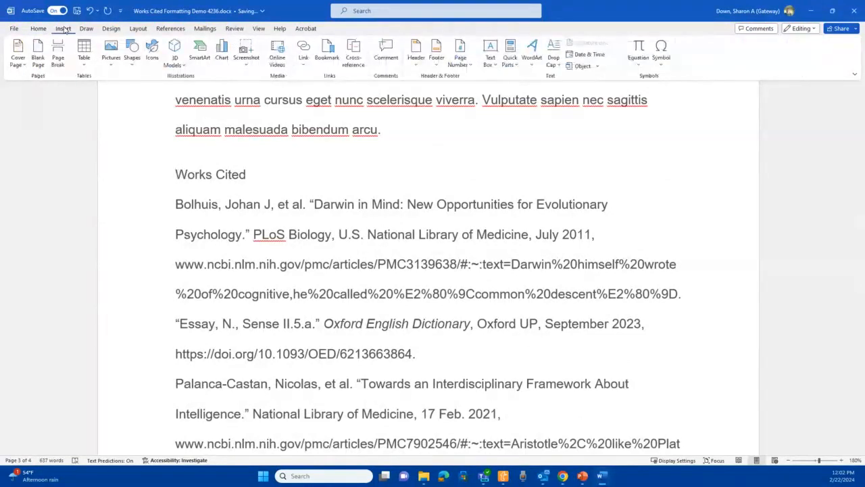
{"action": "left_click", "coordinate": [58, 55]}
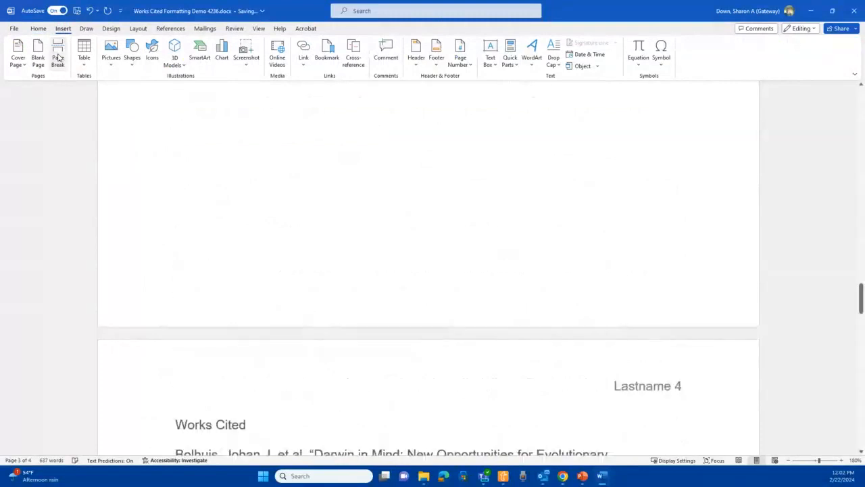
{"action": "scroll", "coordinate": [324, 149], "scroll_direction": "up", "scroll_amount": 5}
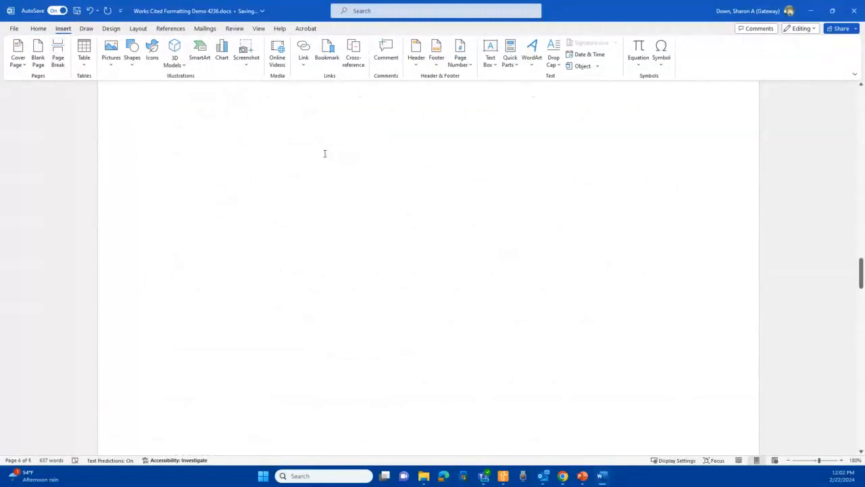
{"action": "scroll", "coordinate": [385, 141], "scroll_direction": "down", "scroll_amount": 6}
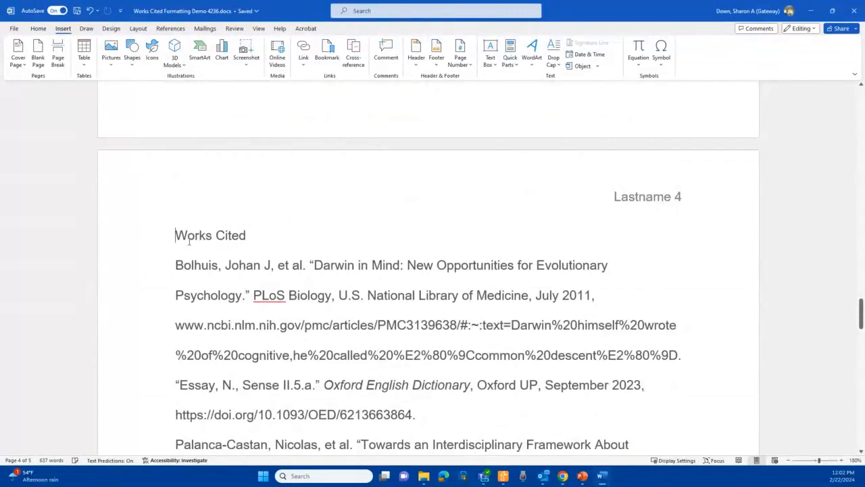
{"action": "left_click", "coordinate": [39, 28]}
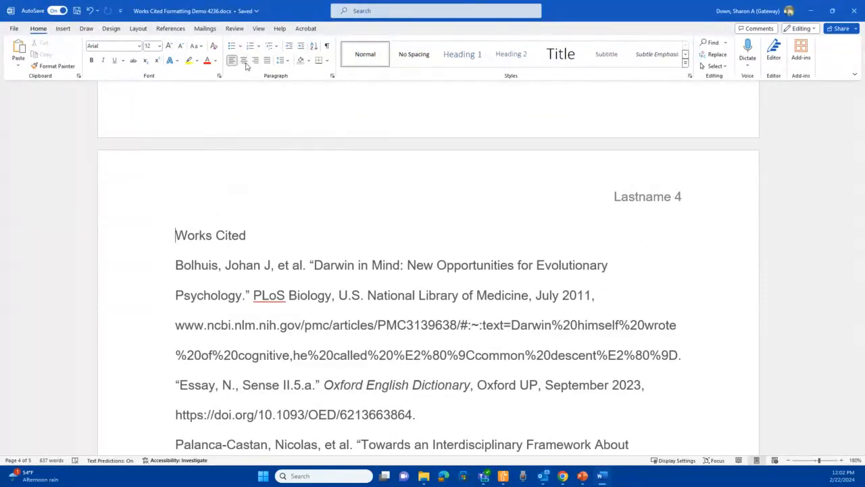
{"action": "left_click", "coordinate": [244, 61]}
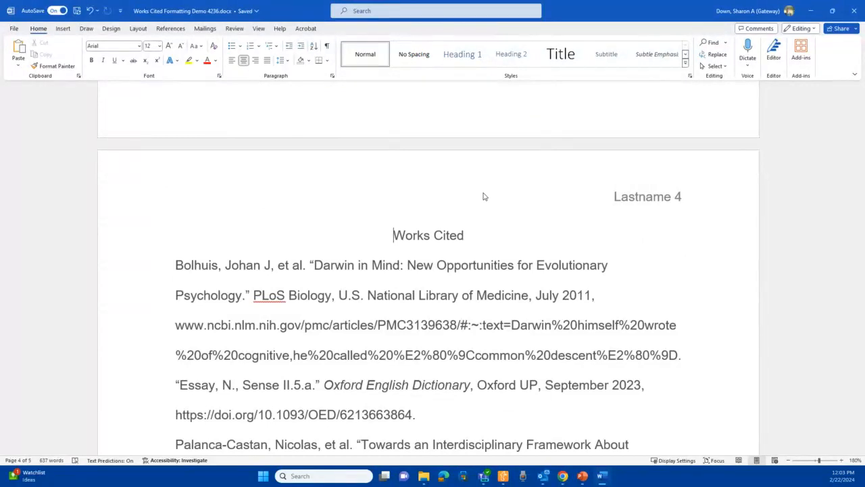
- Apply a 0.5" hanging indent to all Works Cited entries through the Paragraph settings
{"action": "scroll", "coordinate": [486, 196], "scroll_direction": "down", "scroll_amount": 3}
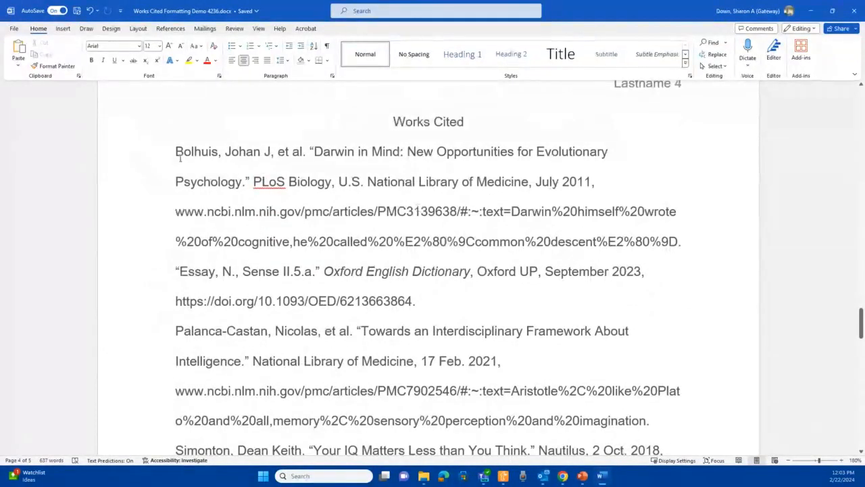
{"action": "left_click", "coordinate": [176, 151]}
{"action": "key", "text": "shift+Down"}
{"action": "key", "text": "shift+Down"}
{"action": "key", "text": "shift+Down"}
{"action": "key", "text": "shift+Down"}
{"action": "key", "text": "shift+Down"}
{"action": "key", "text": "shift+Down"}
{"action": "key", "text": "shift+Down"}
{"action": "key", "text": "shift+Down"}
{"action": "key", "text": "shift+Down"}
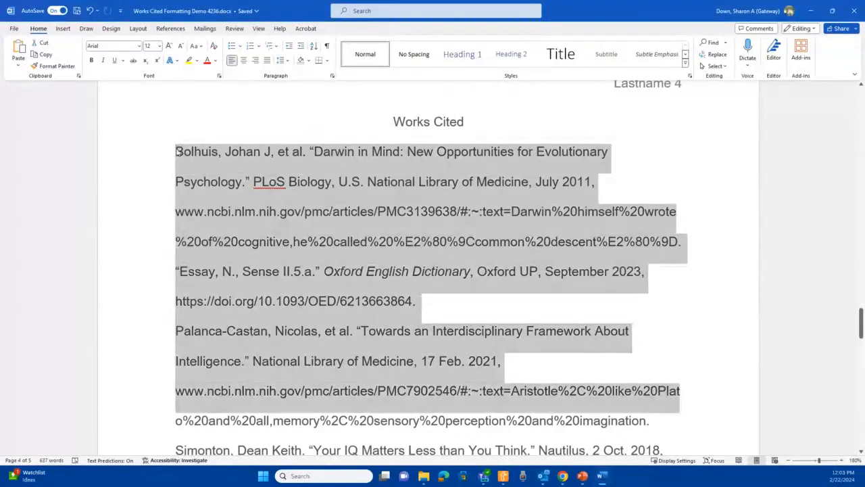
{"action": "key", "text": "shift+Down"}
{"action": "key", "text": "shift+Down"}
{"action": "key", "text": "shift+Down"}
{"action": "key", "text": "shift+Down"}
{"action": "key", "text": "shift+Down"}
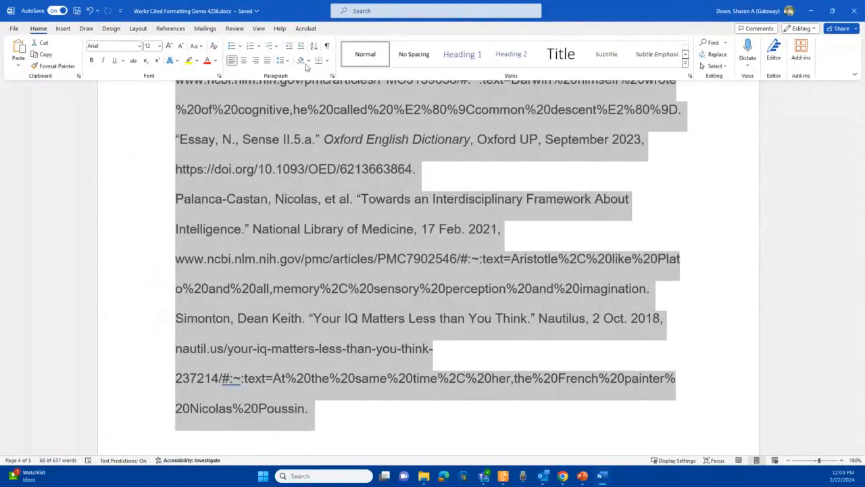
{"action": "left_click", "coordinate": [284, 61]}
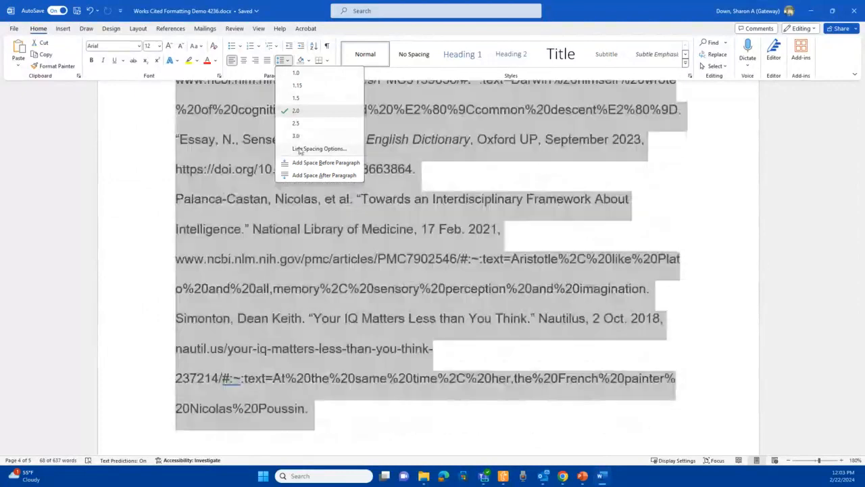
{"action": "left_click", "coordinate": [300, 148]}
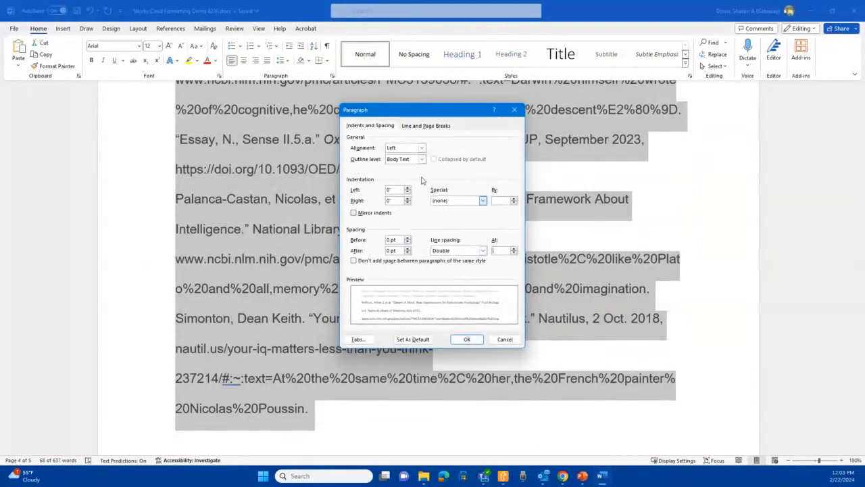
{"action": "left_click", "coordinate": [484, 200]}
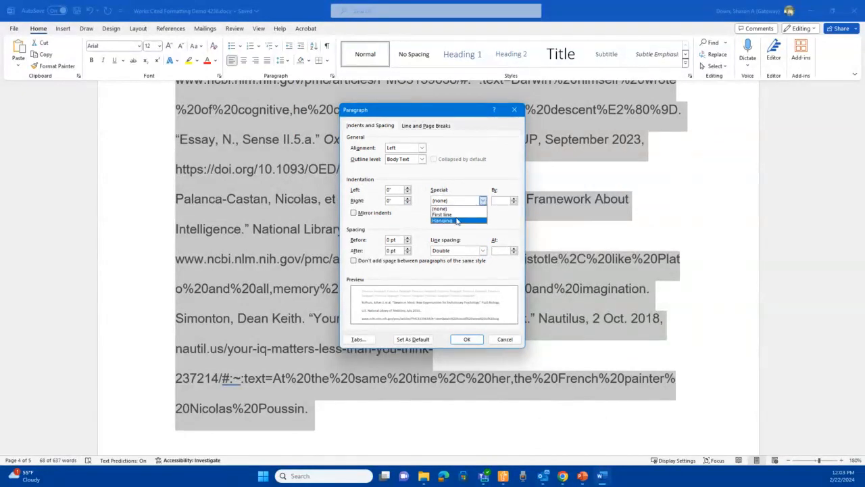
{"action": "left_click", "coordinate": [458, 220]}
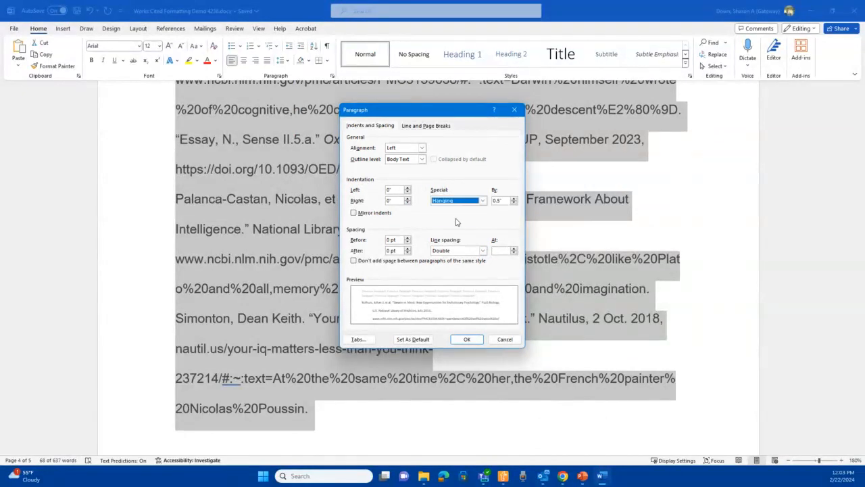
{"action": "left_click", "coordinate": [466, 340]}
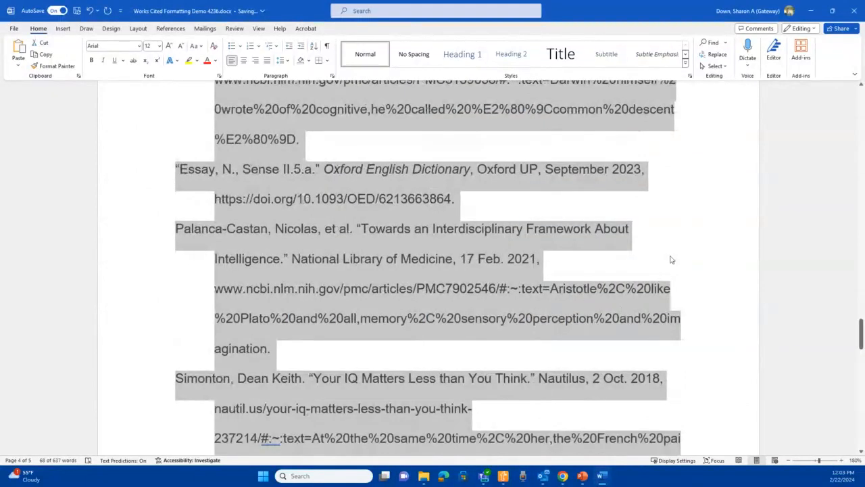
{"action": "left_click", "coordinate": [673, 257]}
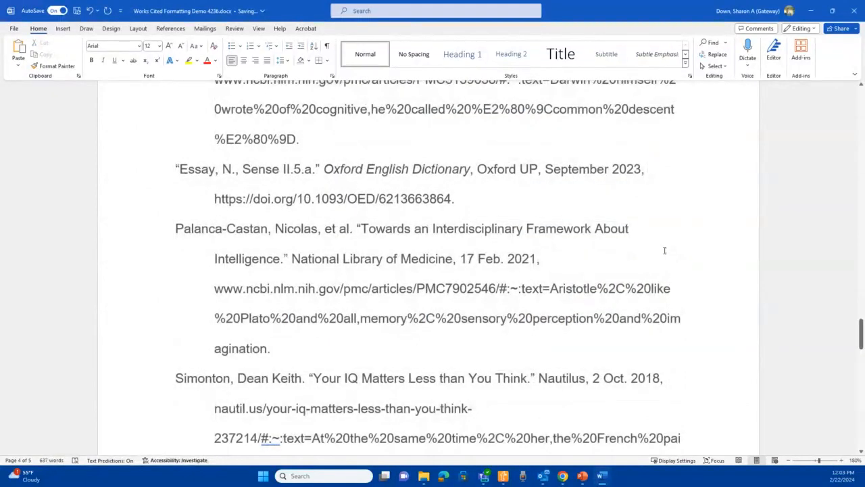
- Italicize the source title PLoS Biology in the Bolhuis entry
{"action": "scroll", "coordinate": [659, 249], "scroll_direction": "up", "scroll_amount": 1}
{"action": "scroll", "coordinate": [656, 248], "scroll_direction": "up", "scroll_amount": 2}
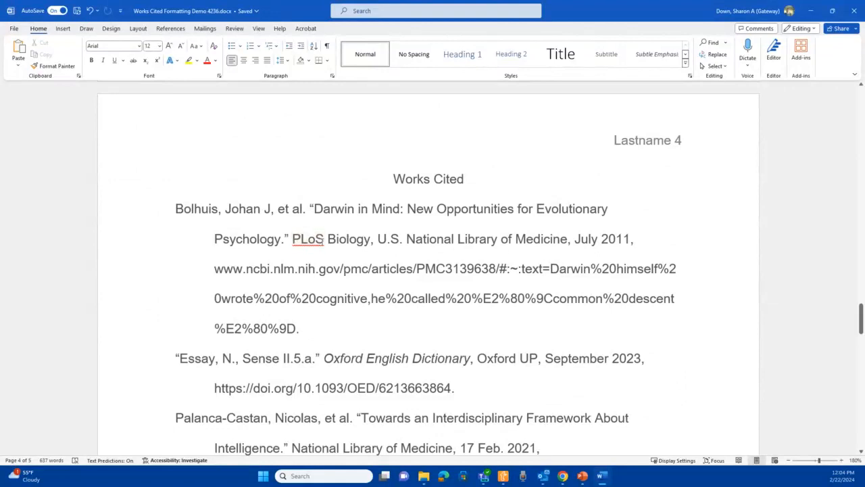
{"action": "right_click", "coordinate": [290, 241]}
{"action": "key", "text": "shift+Right"}
{"action": "key", "text": "shift+Right"}
{"action": "key", "text": "shift+Right"}
{"action": "key", "text": "shift+Right"}
{"action": "key", "text": "shift+Right"}
{"action": "key", "text": "shift+Right"}
{"action": "key", "text": "shift+Right"}
{"action": "key", "text": "shift+Right"}
{"action": "key", "text": "shift+Right"}
{"action": "key", "text": "shift+Right"}
{"action": "key", "text": "shift+Right"}
{"action": "key", "text": "shift+Right"}
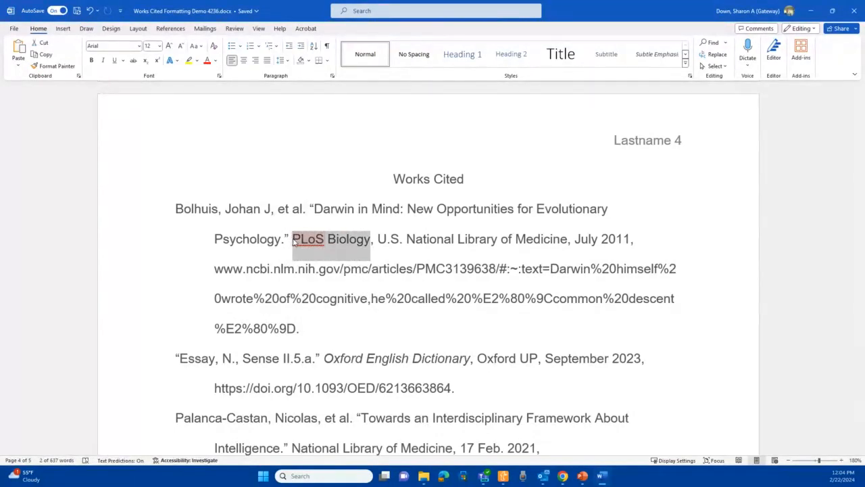
{"action": "key", "text": "ctrl+i"}
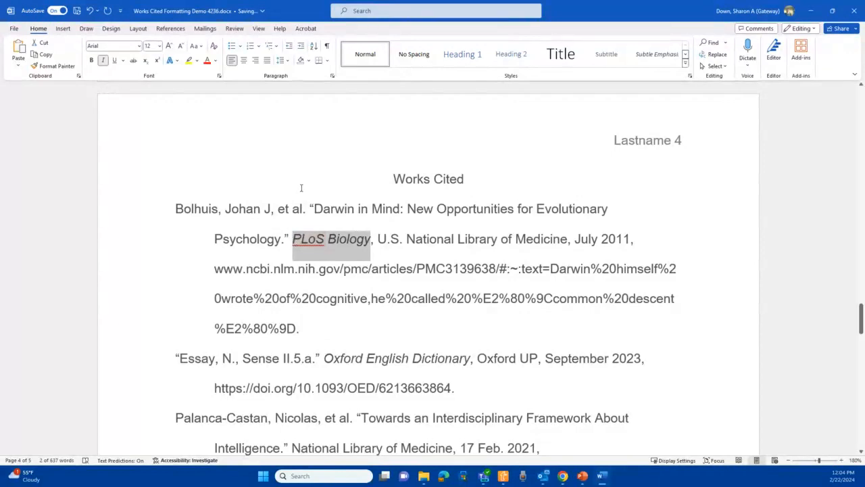
- Italicize National Library of Medicine in the Palanca-Castan entry
{"action": "scroll", "coordinate": [299, 190], "scroll_direction": "down", "scroll_amount": 2}
{"action": "left_click", "coordinate": [383, 287]}
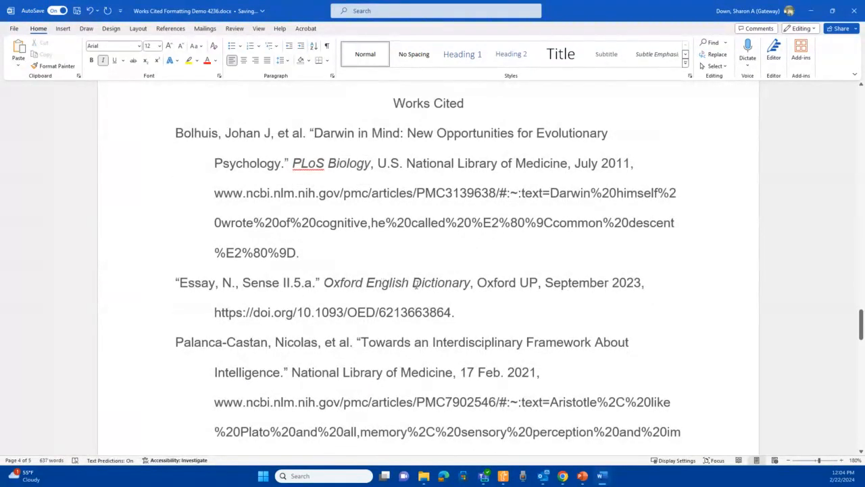
{"action": "scroll", "coordinate": [450, 284], "scroll_direction": "down", "scroll_amount": 2}
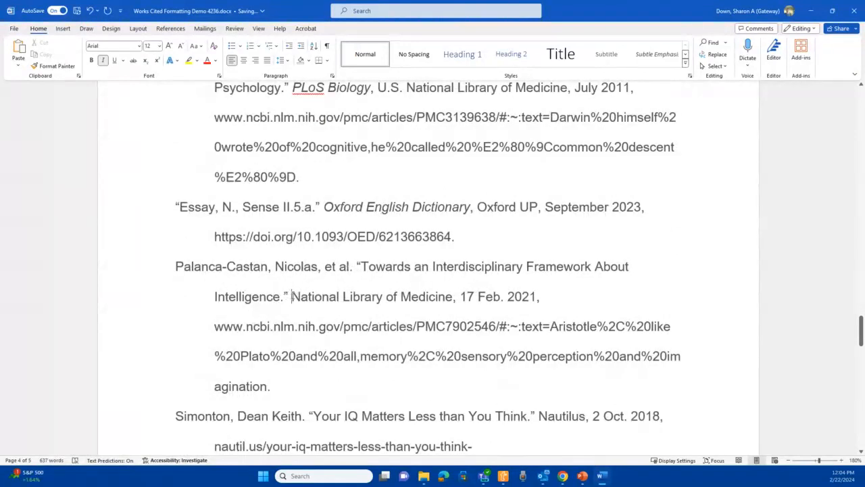
{"action": "left_click_drag", "start_coordinate": [291, 298], "coordinate": [446, 301]}
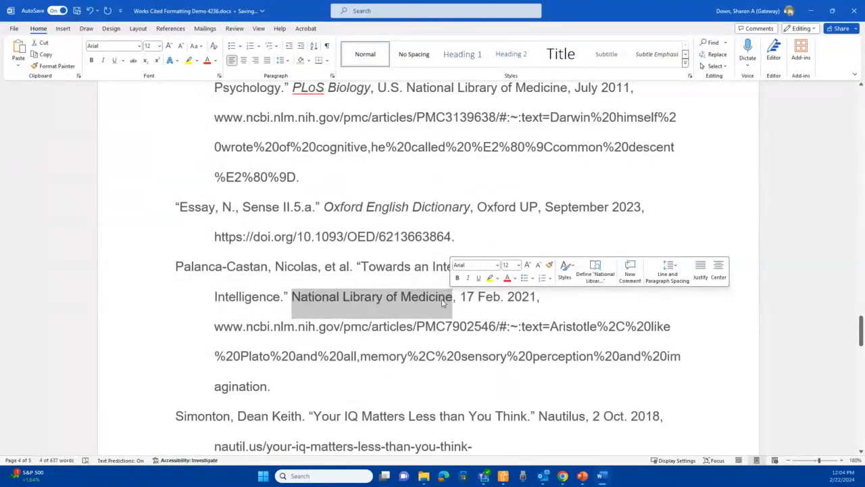
{"action": "key", "text": "ctrl+i"}
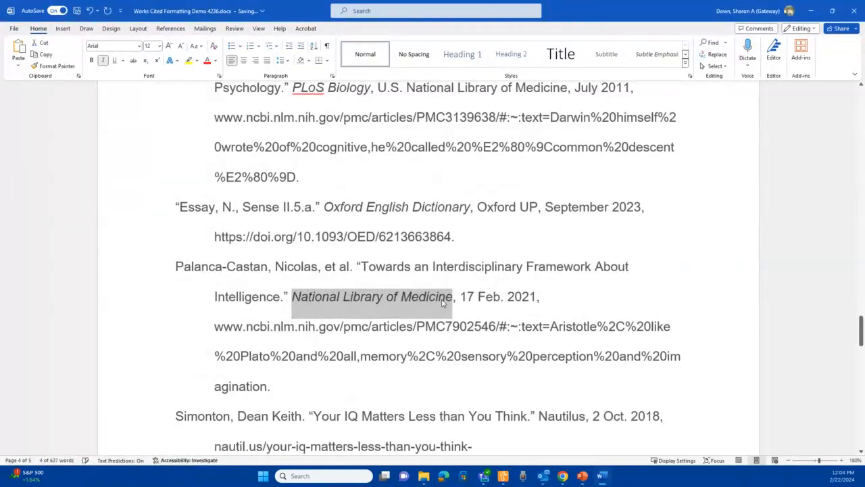
- Italicize the magazine title Nautilus in the Simonton entry
{"action": "scroll", "coordinate": [439, 287], "scroll_direction": "down", "scroll_amount": 1}
{"action": "scroll", "coordinate": [442, 304], "scroll_direction": "down", "scroll_amount": 1}
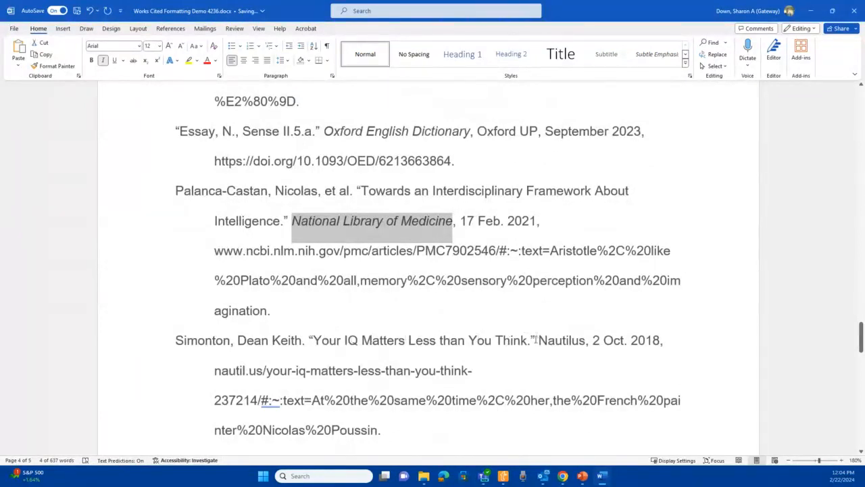
{"action": "left_click_drag", "start_coordinate": [536, 340], "coordinate": [585, 342]}
{"action": "key", "text": "ctrl+i"}
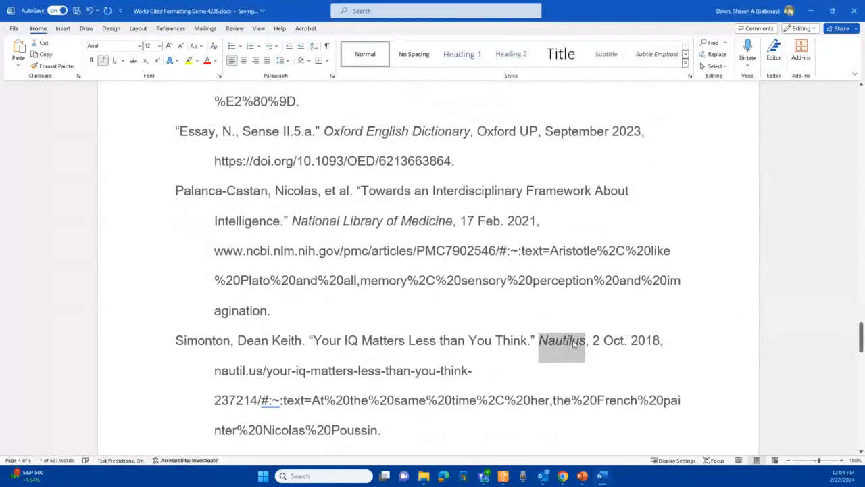
{"action": "scroll", "coordinate": [524, 326], "scroll_direction": "up", "scroll_amount": 5}
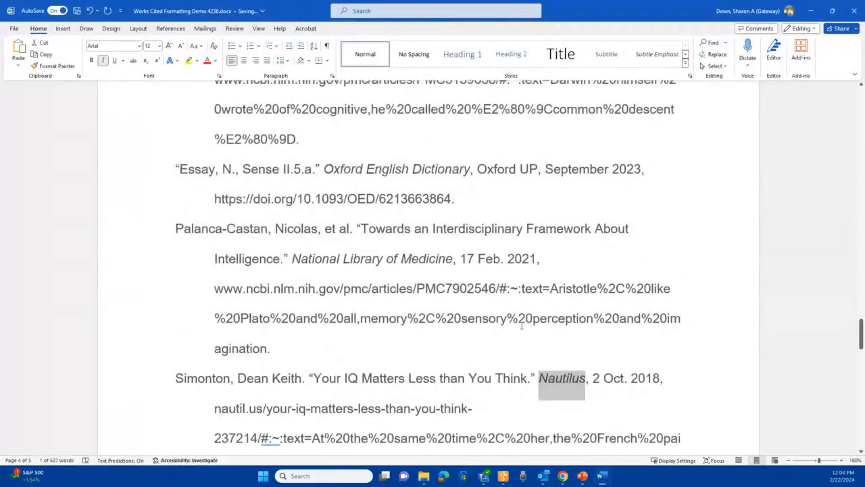
{"action": "scroll", "coordinate": [547, 329], "scroll_direction": "up", "scroll_amount": 4}
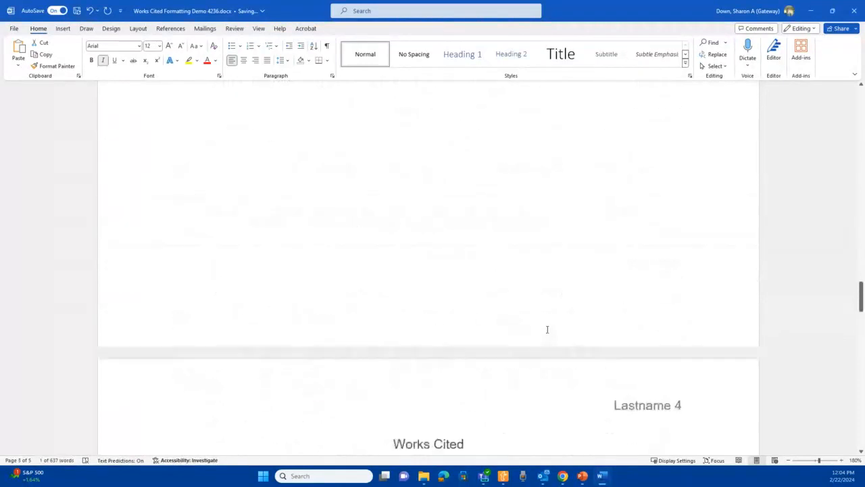
{"action": "scroll", "coordinate": [547, 331], "scroll_direction": "down", "scroll_amount": 2}
{"action": "scroll", "coordinate": [549, 336], "scroll_direction": "down", "scroll_amount": 2}
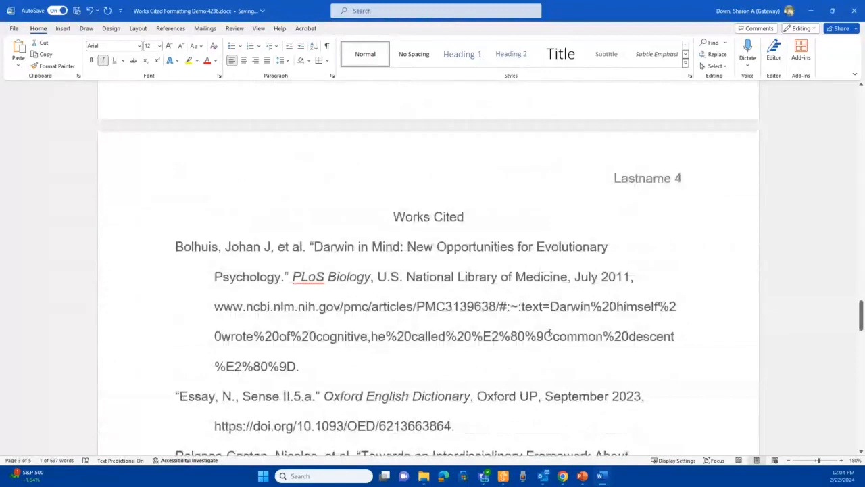
{"action": "scroll", "coordinate": [549, 333], "scroll_direction": "down", "scroll_amount": 1}
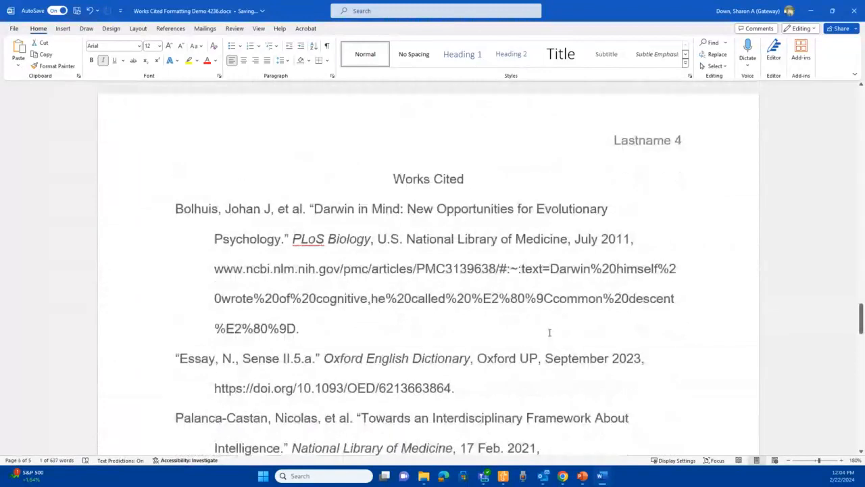